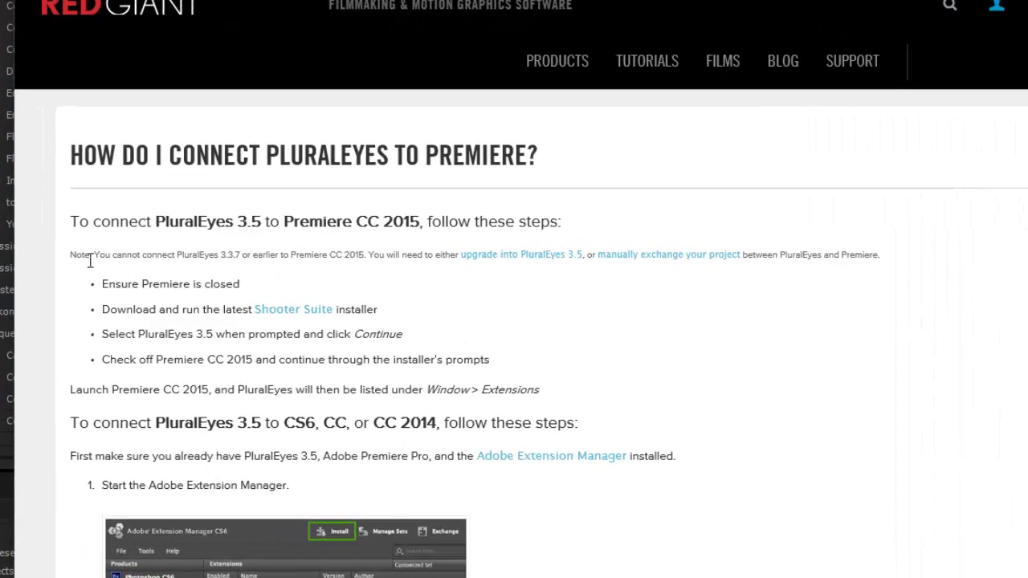
# Highlight the note that PluralEyes 3.3.7 or earlier cannot connect to Premiere CC 2015
pyautogui.moveTo(72, 257); pyautogui.dragTo(318, 217)
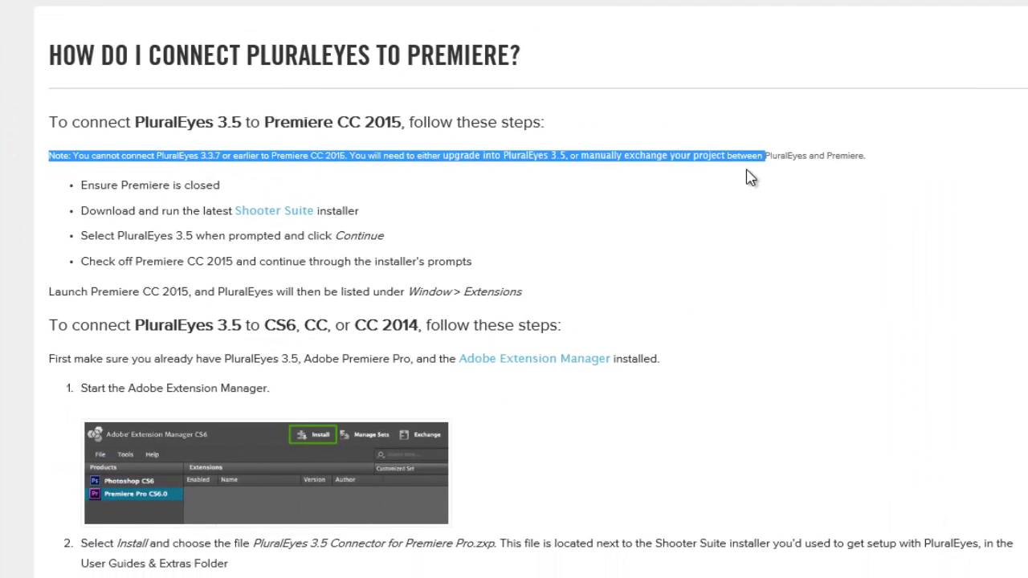
pyautogui.moveTo(318, 217); pyautogui.dragTo(856, 178)
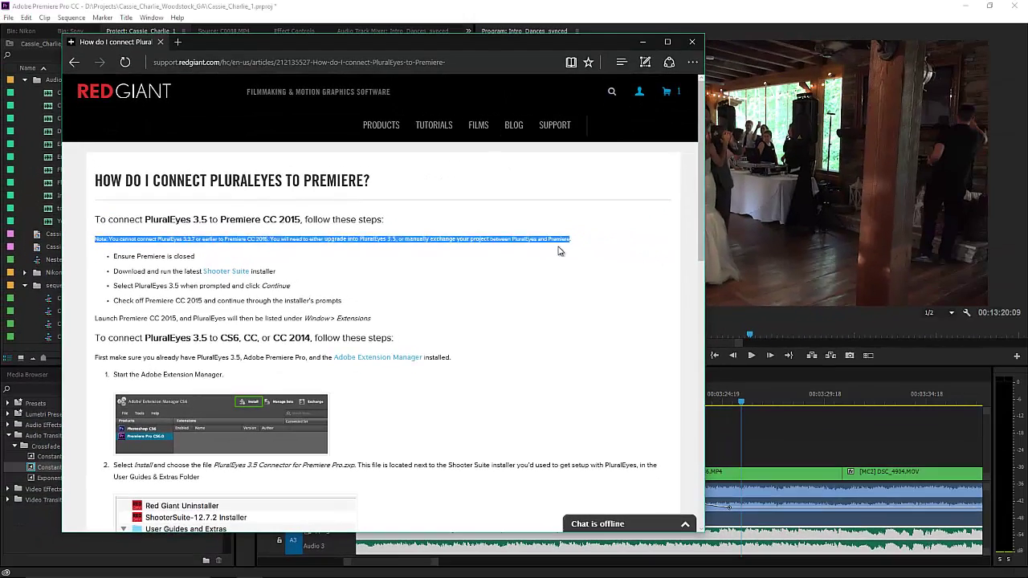
# Clear the highlight and scroll through the PluralEyes connection steps, then back to the top
pyautogui.click(560, 252)
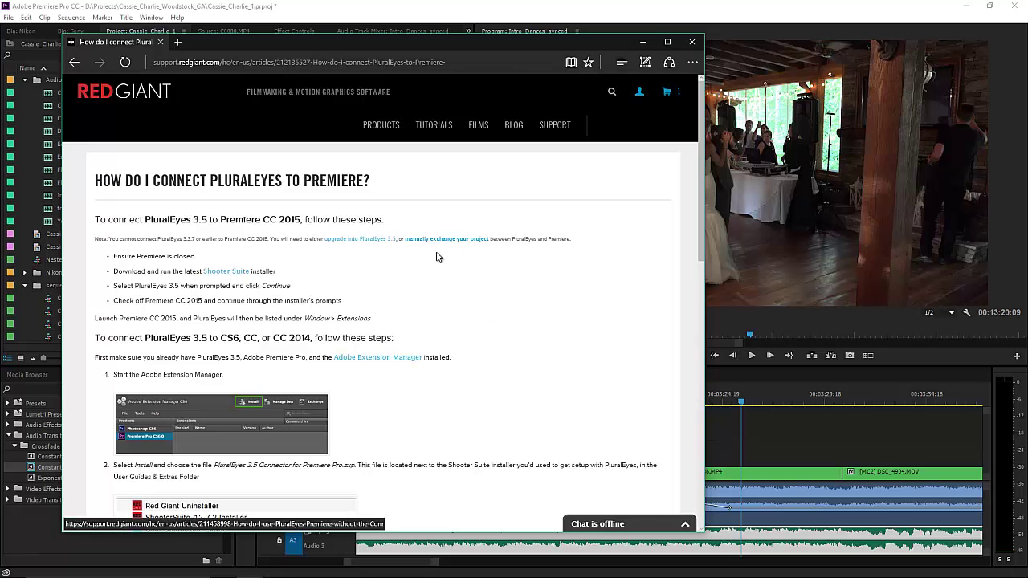
pyautogui.scroll(-3, 518, 310)
pyautogui.scroll(-2, 515, 307)
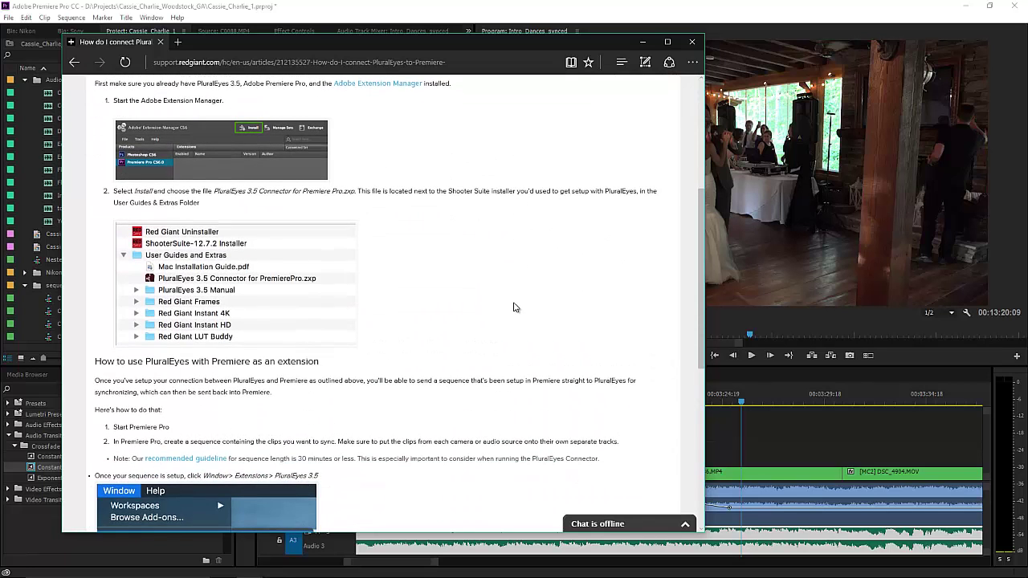
pyautogui.scroll(4, 515, 307)
pyautogui.scroll(1, 515, 307)
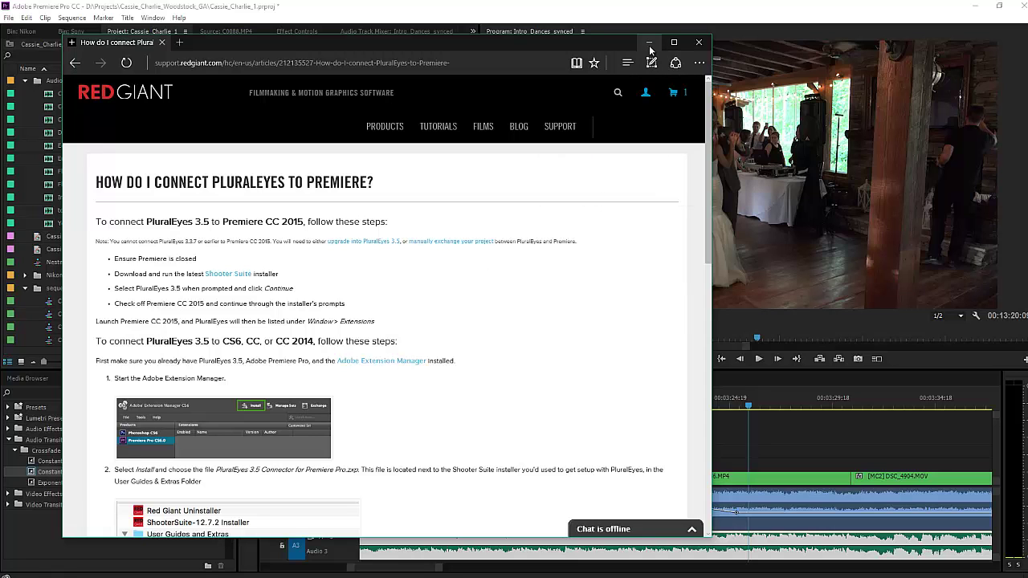
# Bring Premiere Pro back and select the sequences folder in the Project panel
pyautogui.click(699, 42)
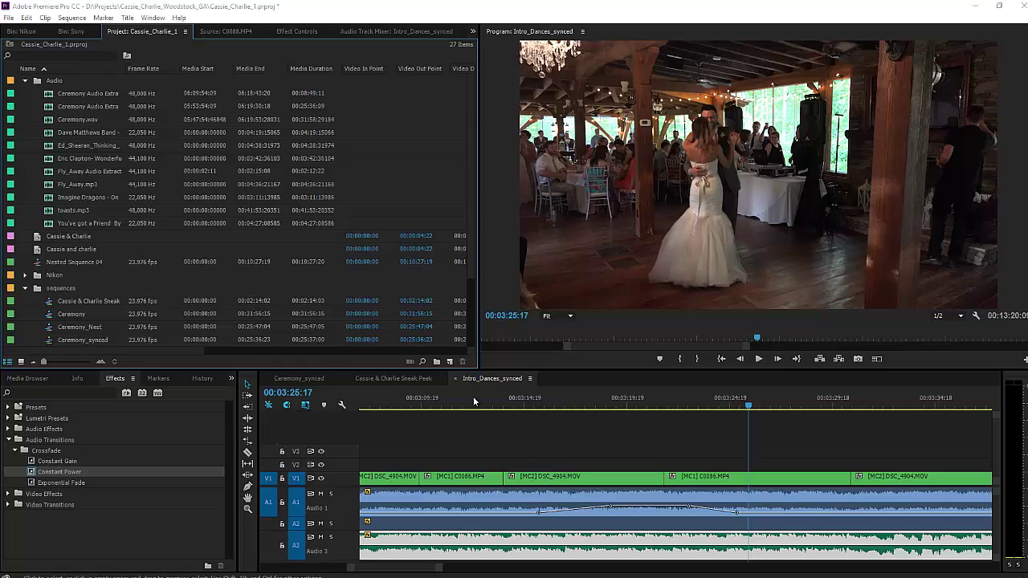
pyautogui.rightClick(53, 288)
pyautogui.click(80, 353)
pyautogui.press('Return')
# Create a new DSLR 1080p24 sequence named Toasts
pyautogui.click(12, 17)
pyautogui.moveTo(25, 29)
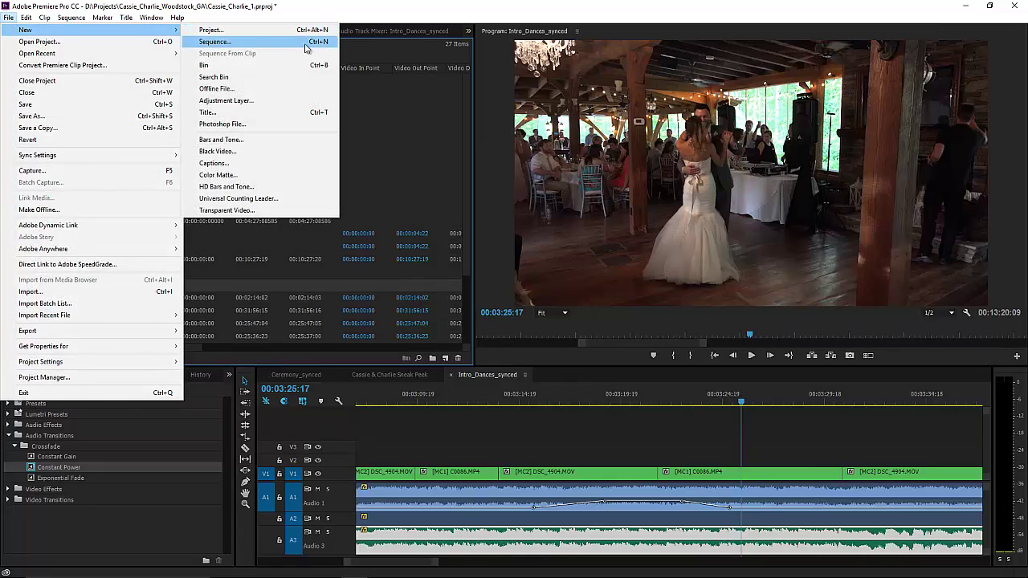
pyautogui.click(215, 41)
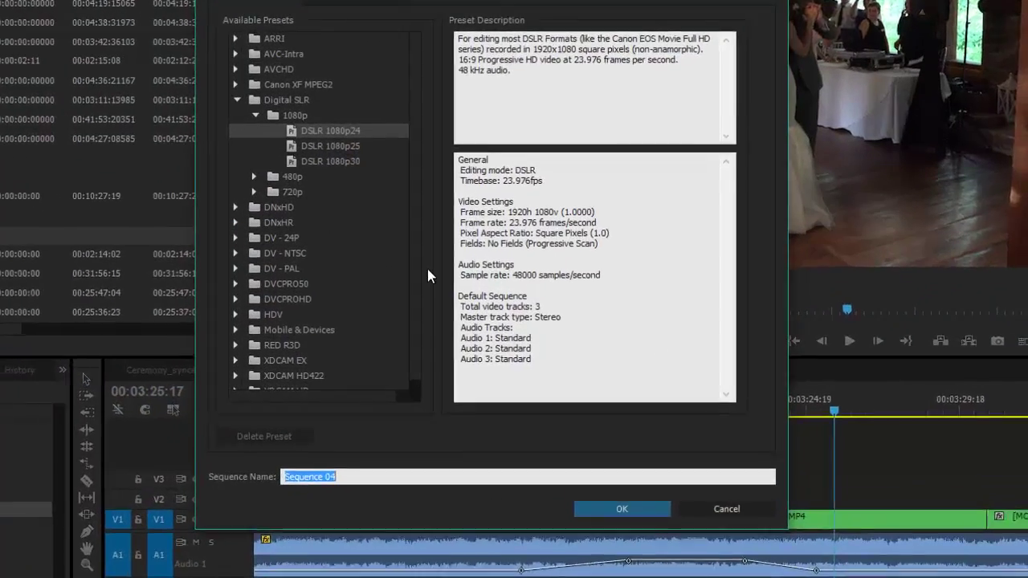
pyautogui.write('Toasts')
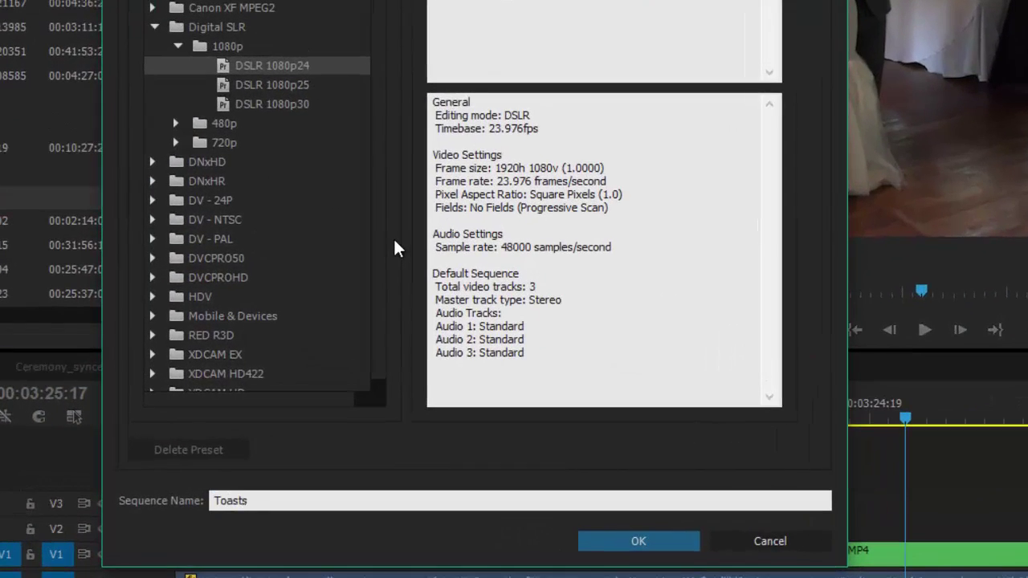
pyautogui.press('Return')
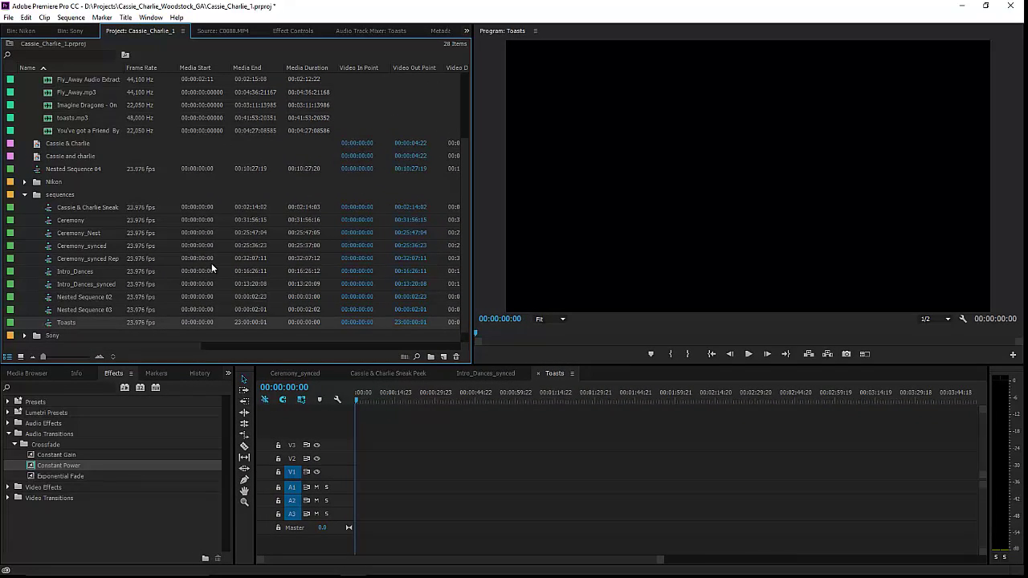
# Drag Sony clip C0088.MP4 into the Toasts timeline, keeping the existing sequence settings
pyautogui.click(69, 31)
pyautogui.moveTo(218, 306); pyautogui.dragTo(415, 467)
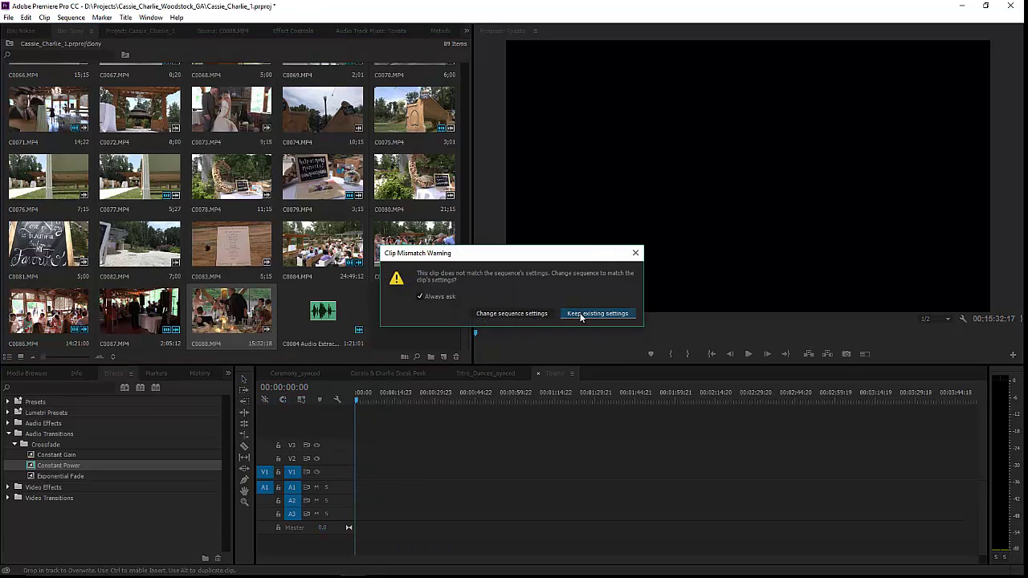
pyautogui.click(582, 314)
pyautogui.click(367, 397)
# Expand audio track A1 to show C0088's waveform and scrub near the toasts' start
pyautogui.moveTo(368, 401); pyautogui.dragTo(371, 401)
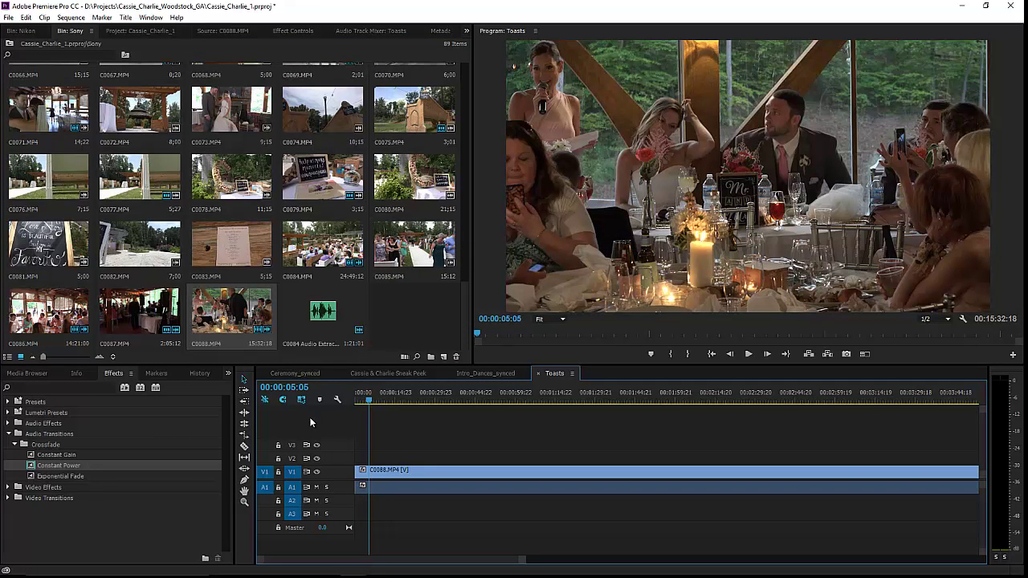
pyautogui.doubleClick(338, 488)
pyautogui.click(595, 493)
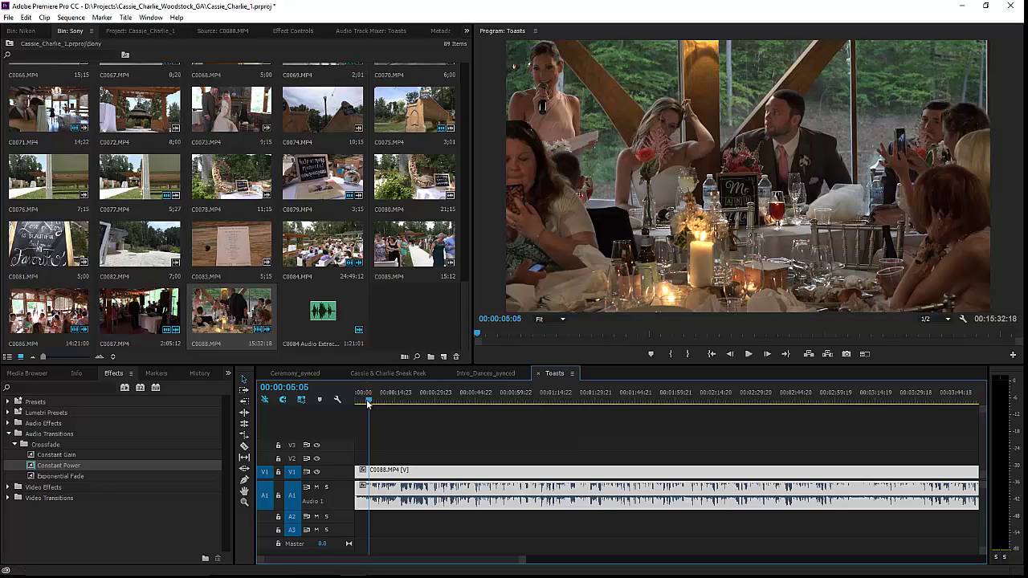
pyautogui.moveTo(366, 404); pyautogui.dragTo(358, 402)
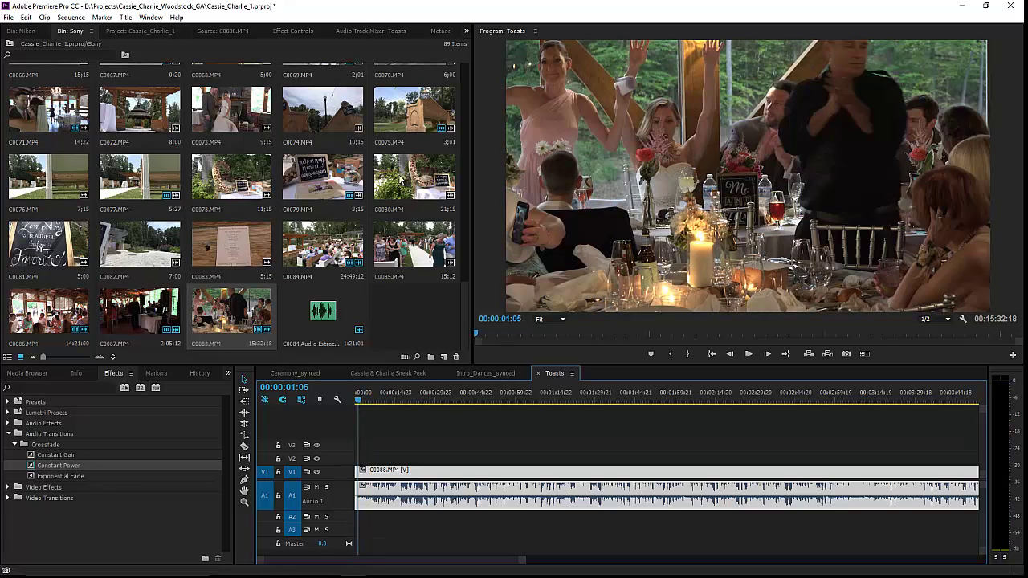
# Place Nikon clip DSC_4910.MOV on V2 above C0088, zoom out, and scrub to the groom's toast
pyautogui.click(41, 32)
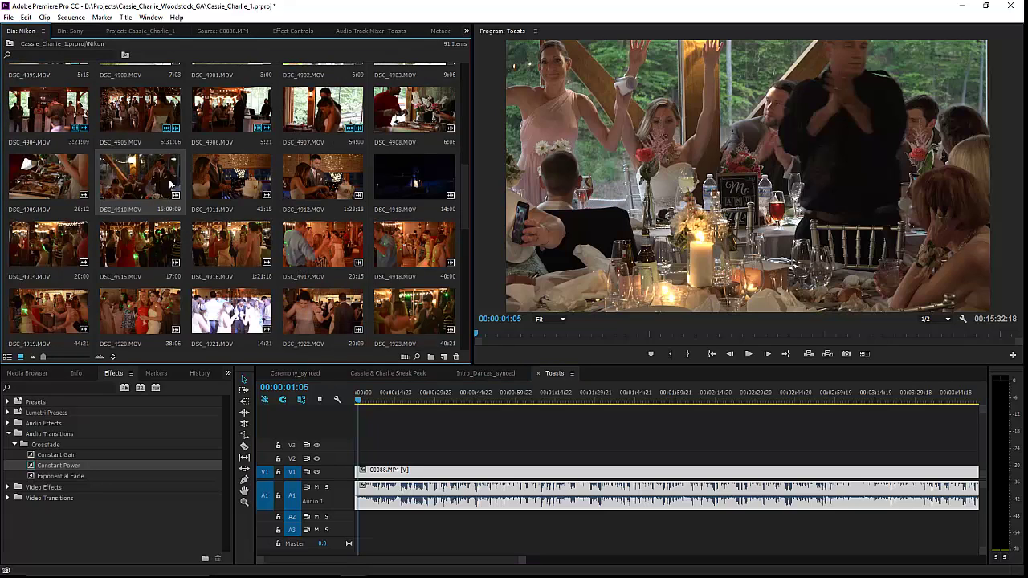
pyautogui.moveTo(170, 185)
pyautogui.mouseDown()
pyautogui.moveTo(381, 439)
pyautogui.moveTo(383, 458)
pyautogui.mouseUp()
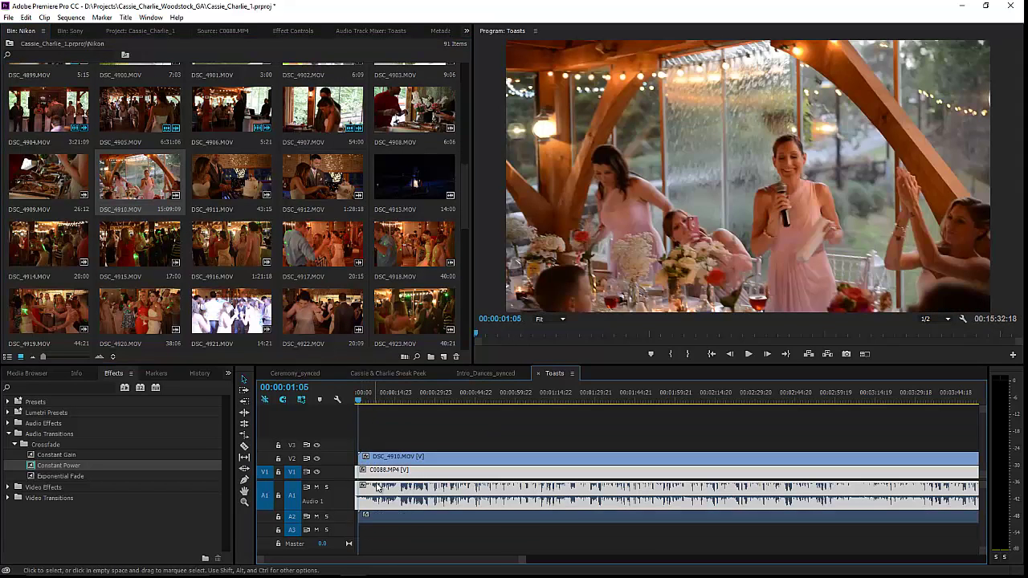
pyautogui.moveTo(522, 560); pyautogui.dragTo(883, 560)
pyautogui.click(575, 399)
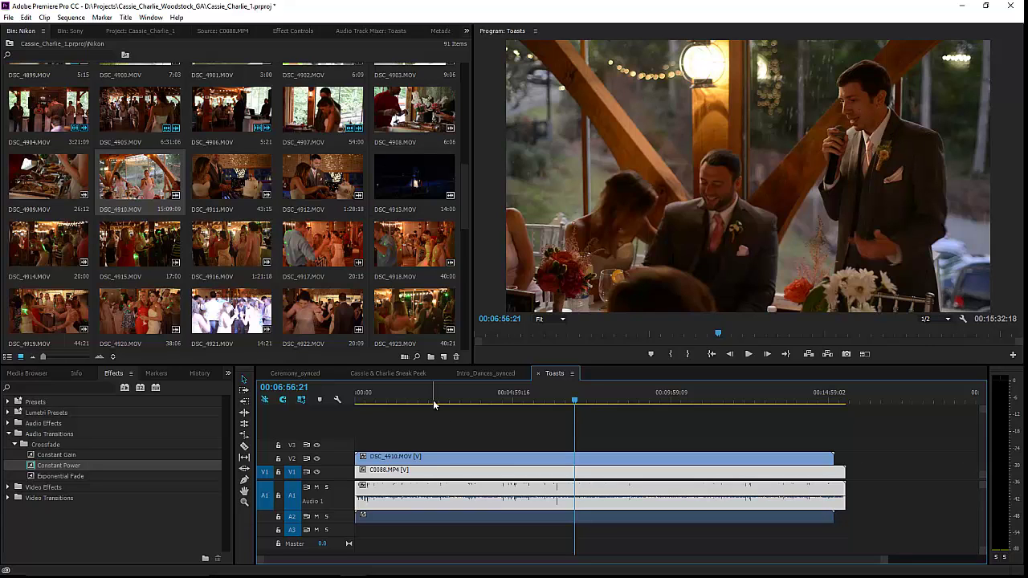
pyautogui.moveTo(576, 399); pyautogui.dragTo(553, 399)
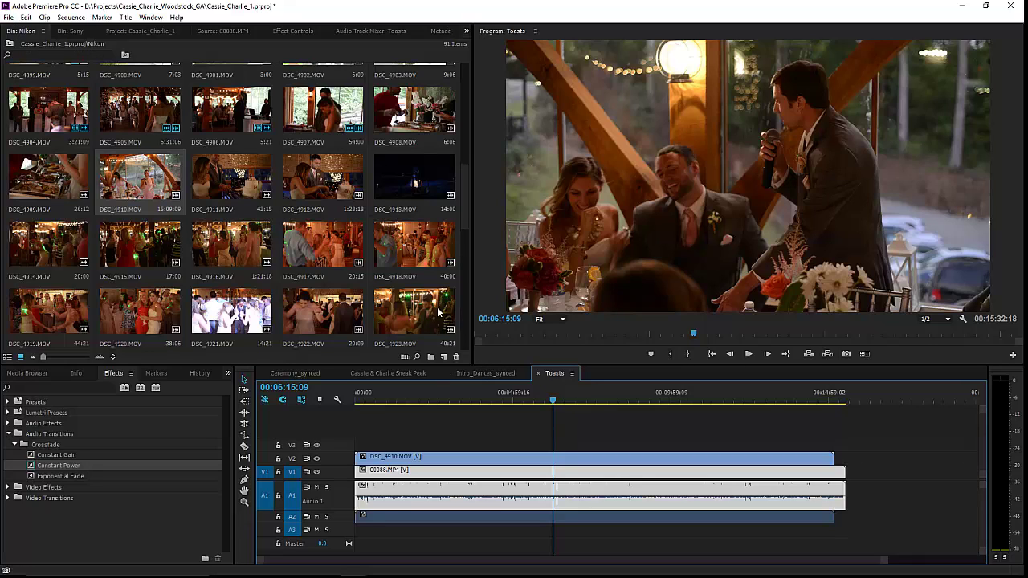
# Glance at the Intro_Dances_synced sequence, then return to the Toasts sequence
pyautogui.click(8, 17)
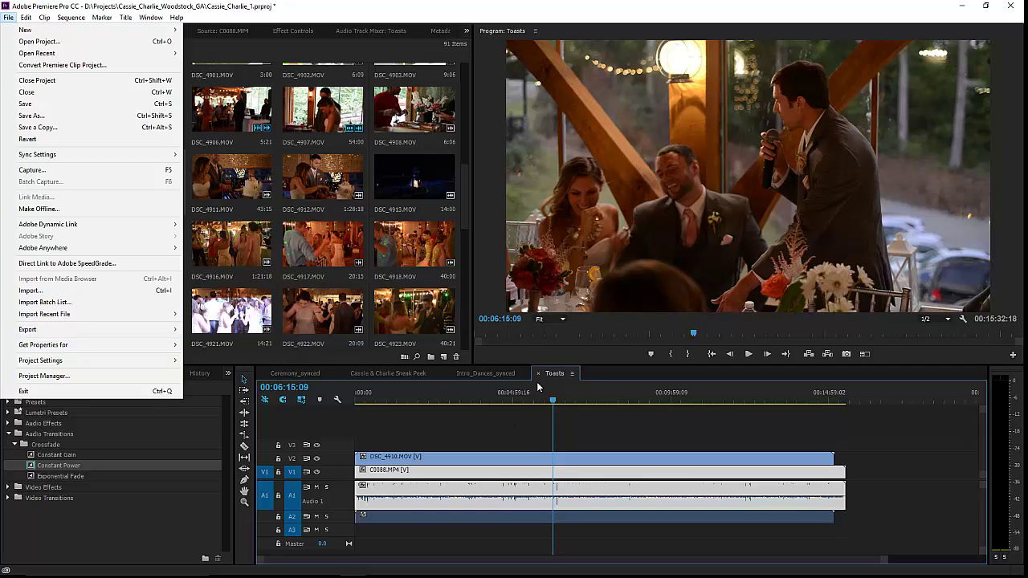
pyautogui.click(514, 390)
pyautogui.click(490, 375)
pyautogui.click(553, 374)
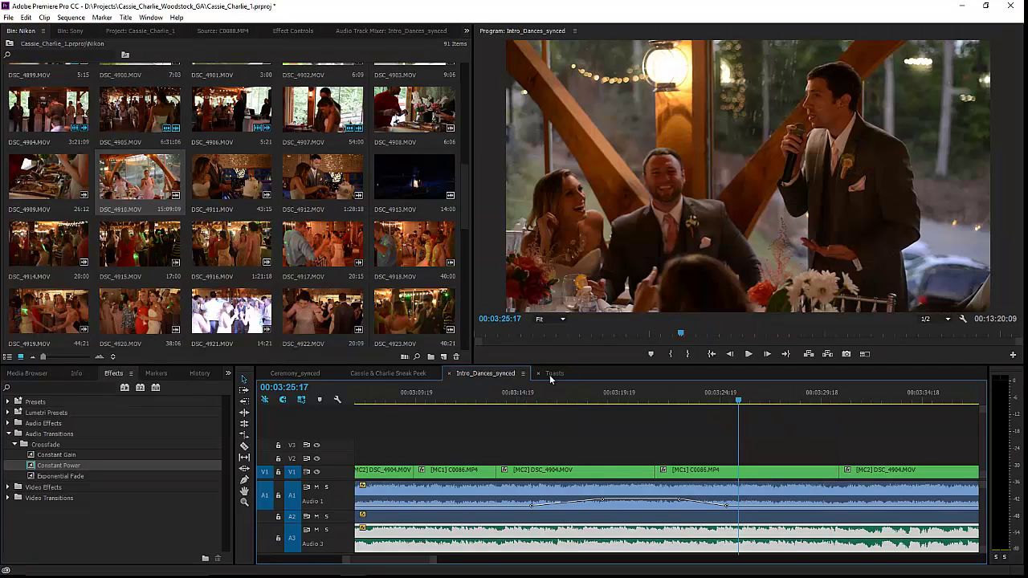
# Export Toasts as Final Cut Pro XML named Toasts.xml in the project folder
pyautogui.click(8, 17)
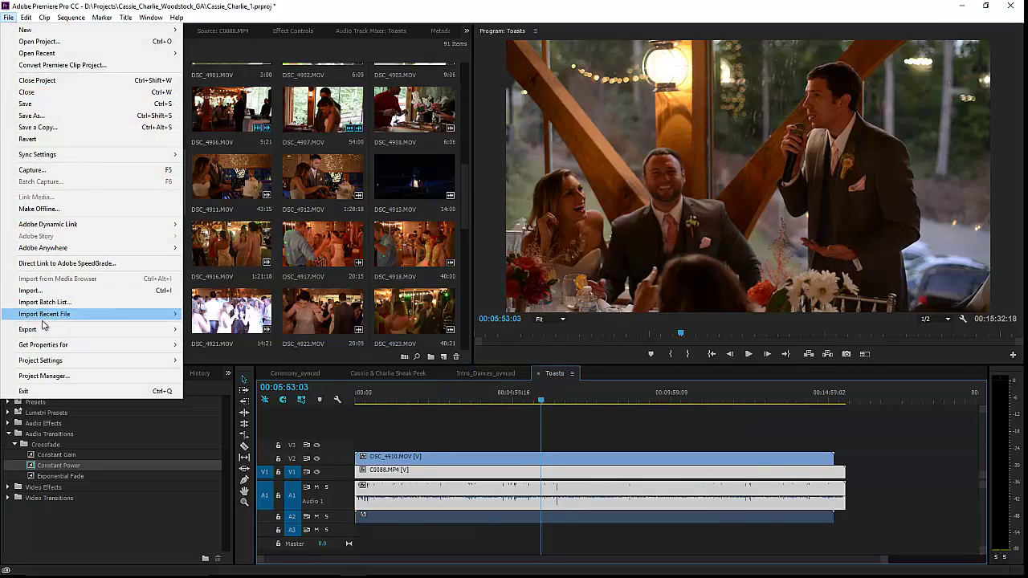
pyautogui.moveTo(129, 295)
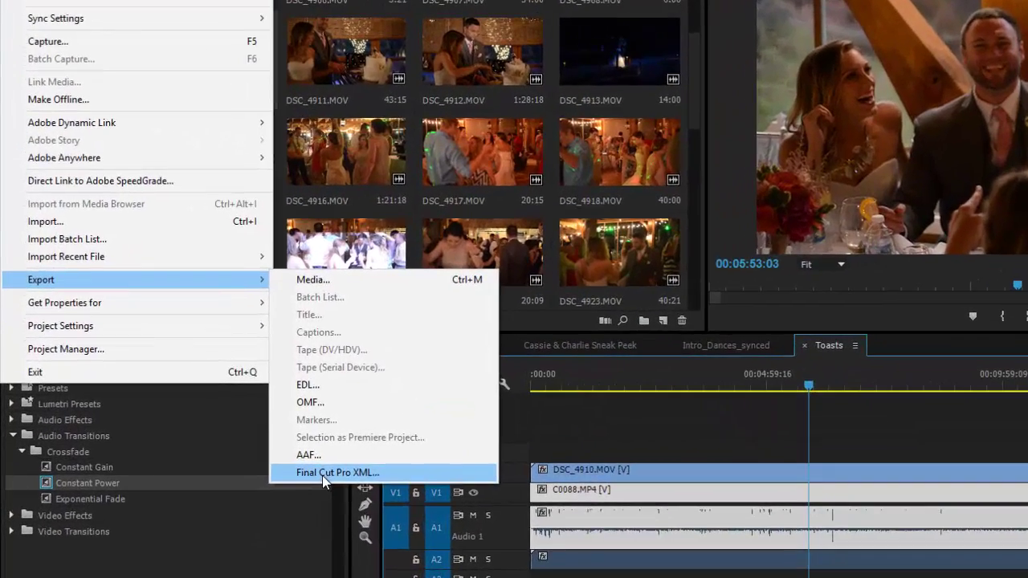
pyautogui.click(294, 470)
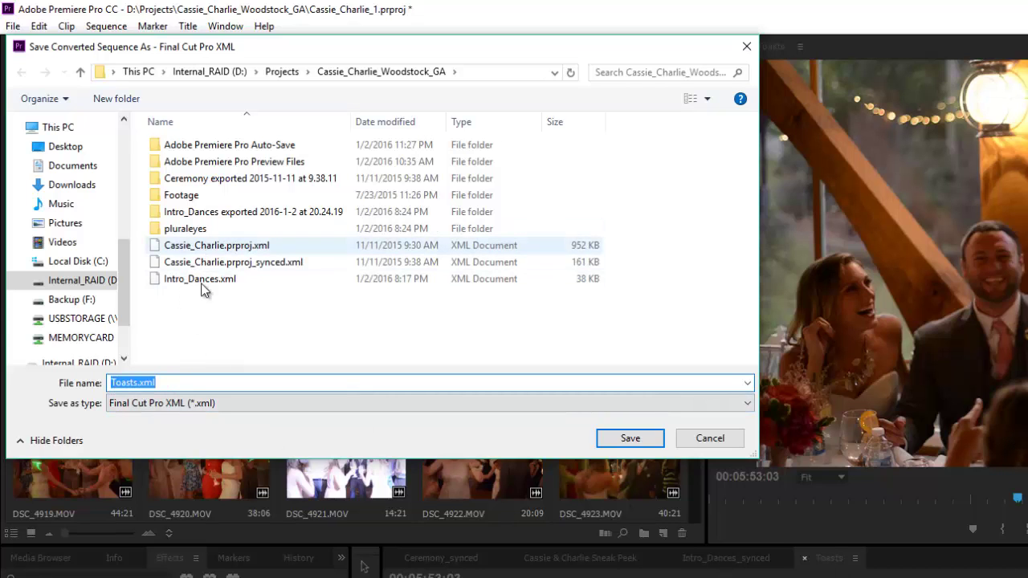
pyautogui.click(623, 442)
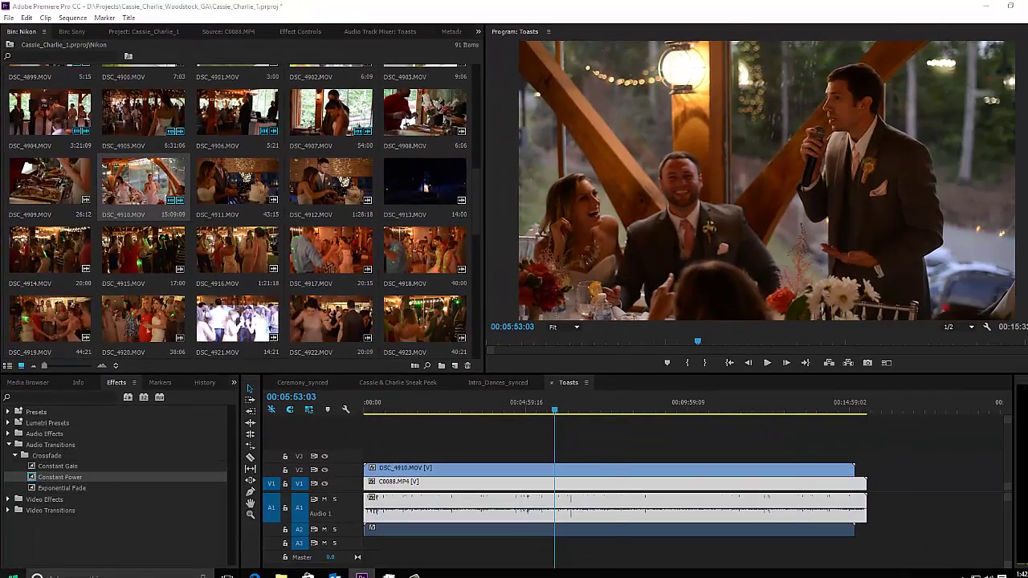
# Launch PluralEyes 3 from the Start menu, reposition its window, and show its project-creation commands
pyautogui.press('super')
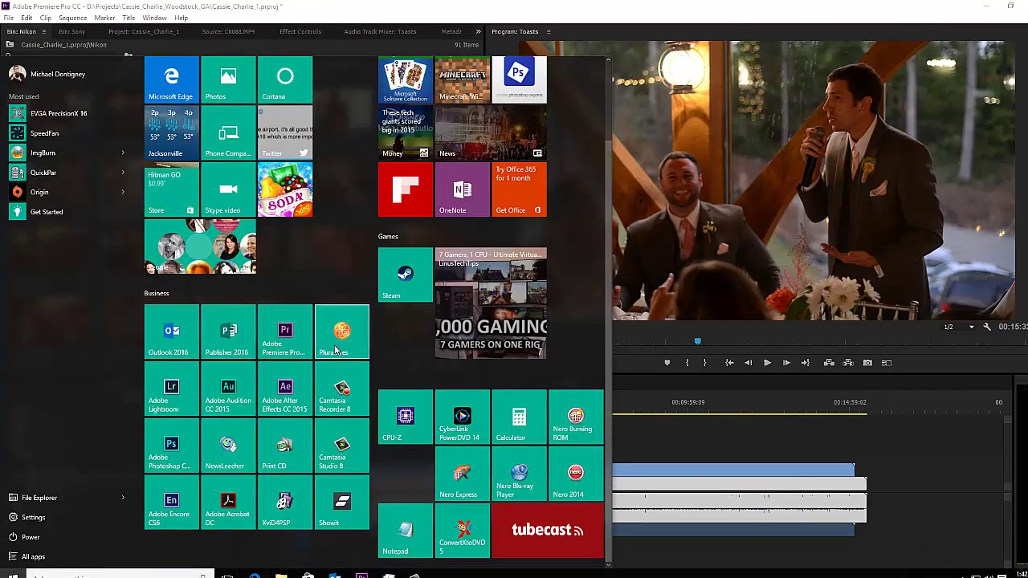
pyautogui.click(335, 349)
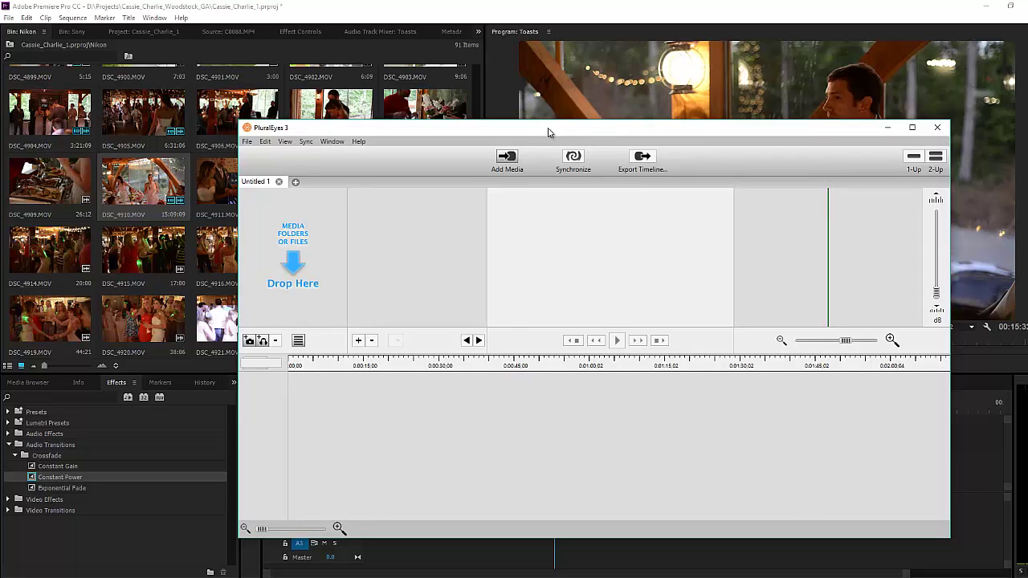
pyautogui.moveTo(544, 129); pyautogui.dragTo(442, 114)
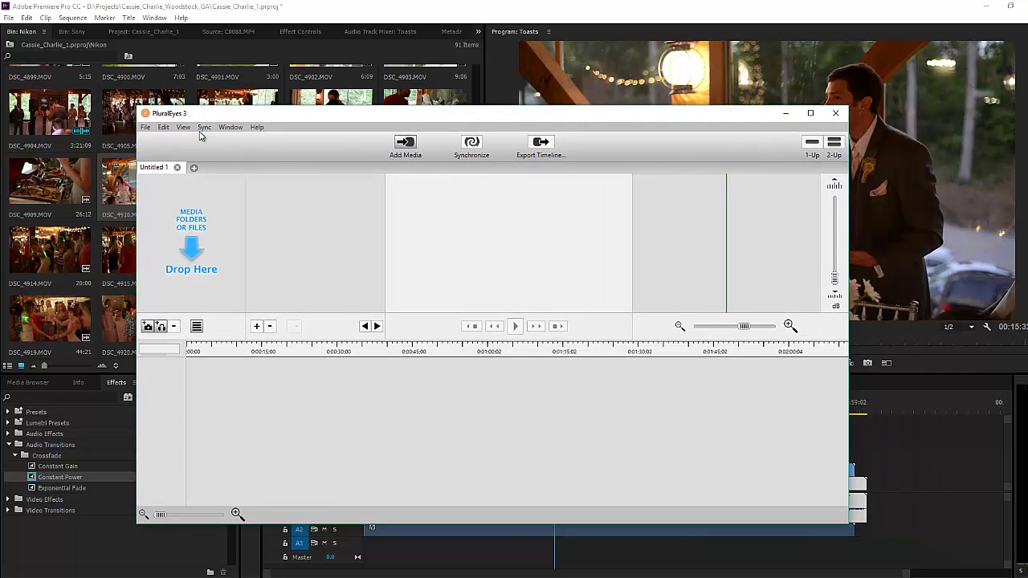
pyautogui.click(145, 127)
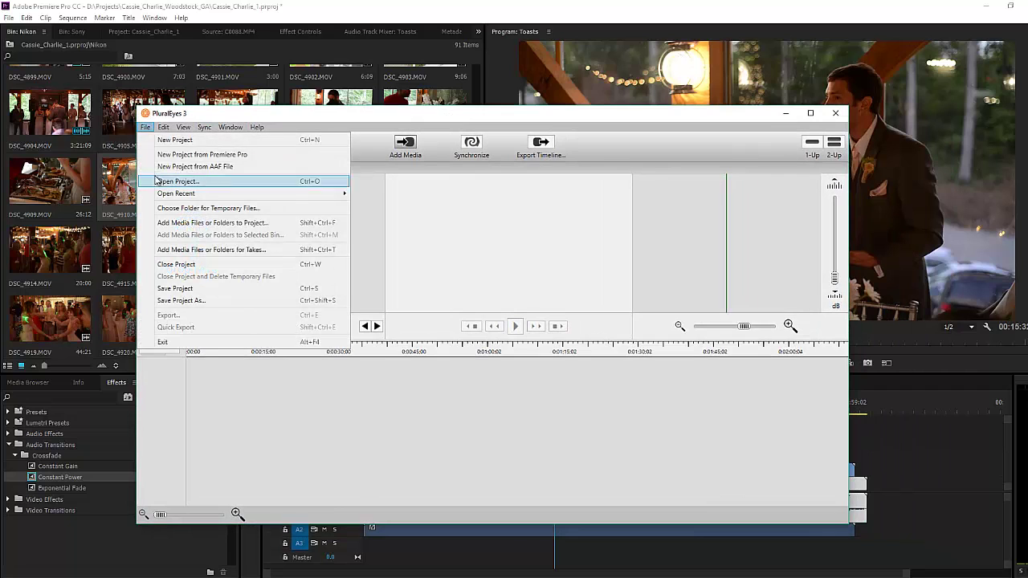
# Open Toasts.xml in PluralEyes to load its Camera 1 and Camera 2 tracks
pyautogui.click(219, 155)
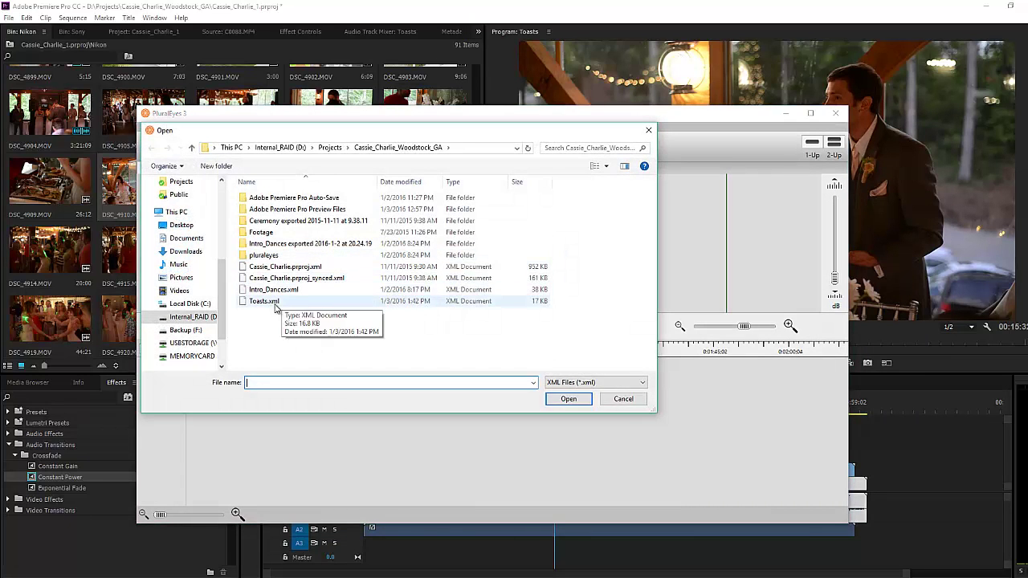
pyautogui.click(266, 302)
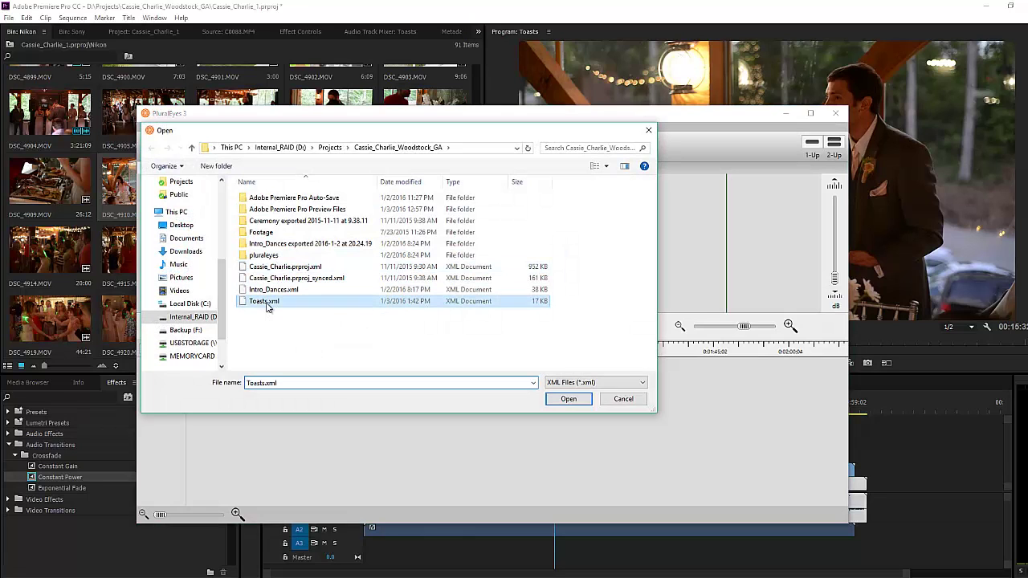
pyautogui.click(562, 401)
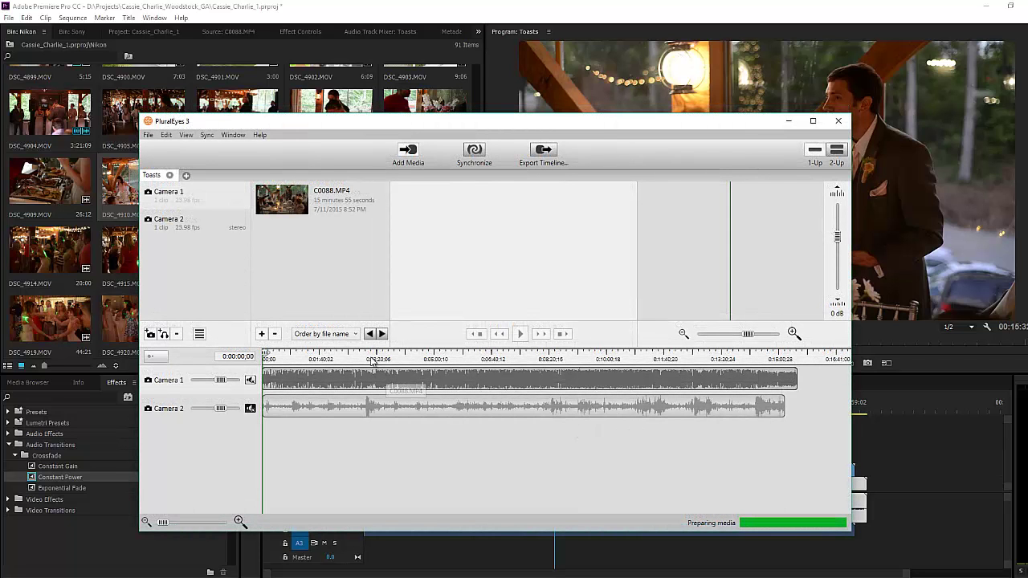
# Dismiss the memory error, then turn off Level Audio and turn on Try Really Hard
pyautogui.click(370, 358)
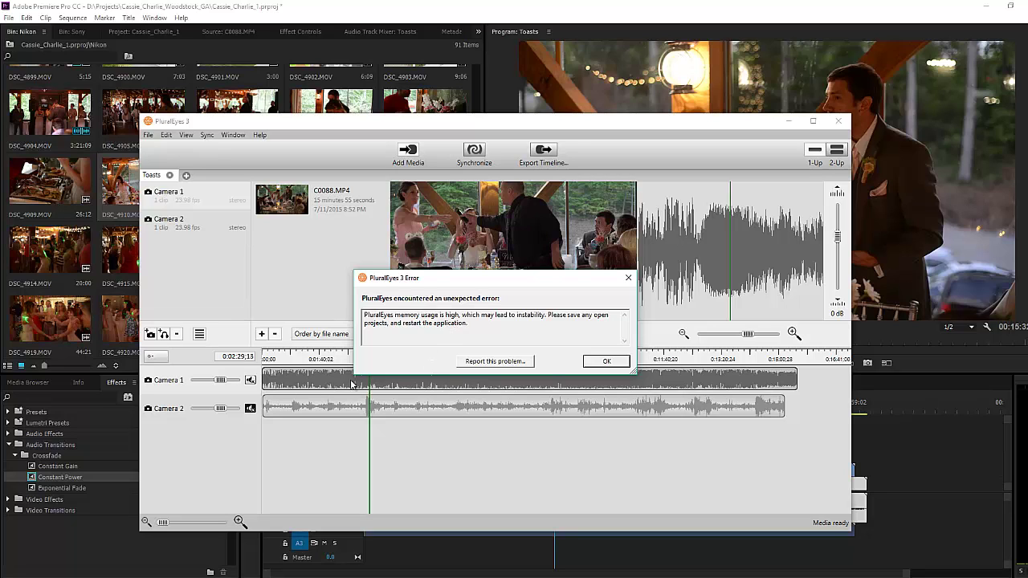
pyautogui.click(605, 361)
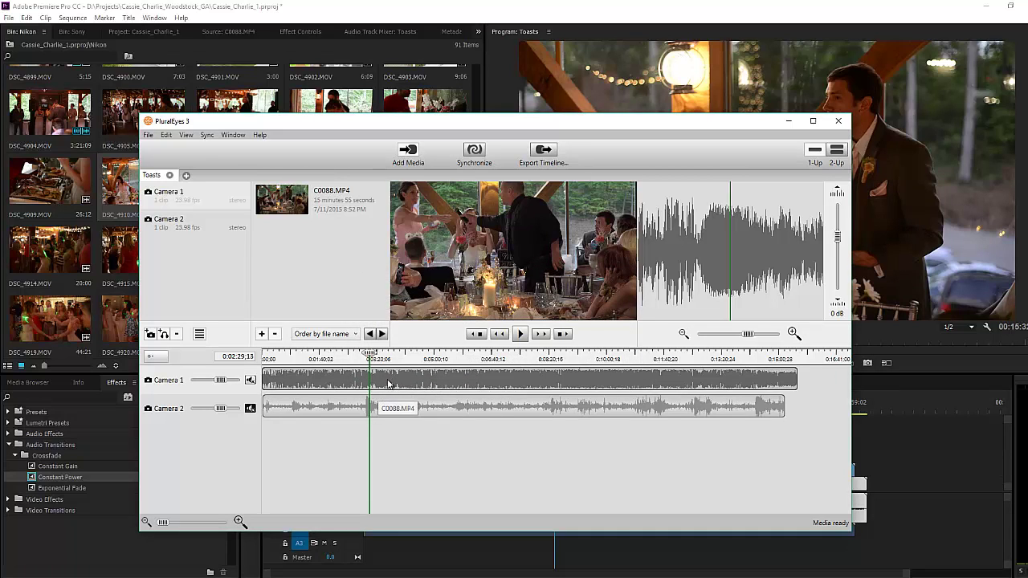
pyautogui.click(207, 135)
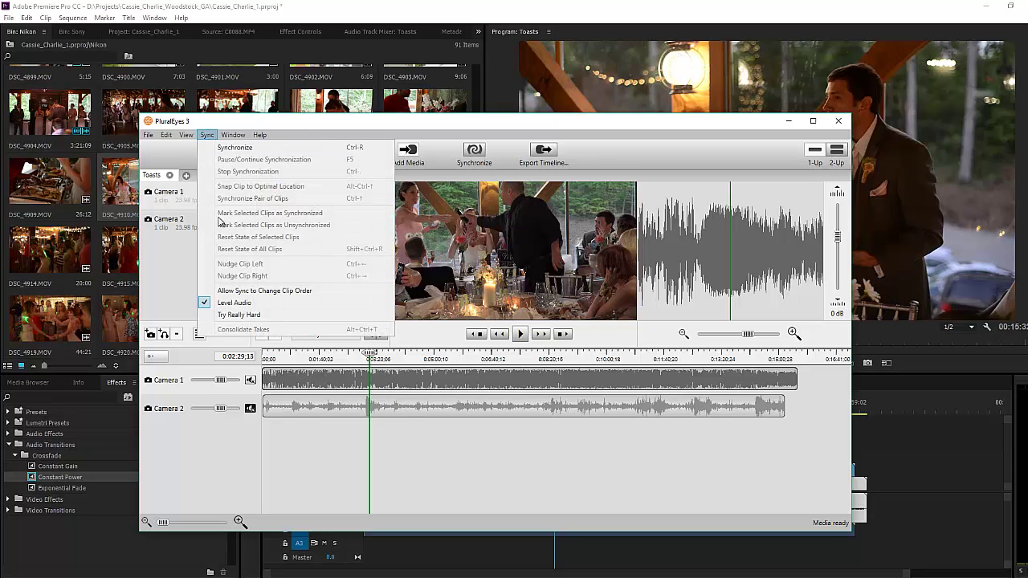
pyautogui.click(227, 304)
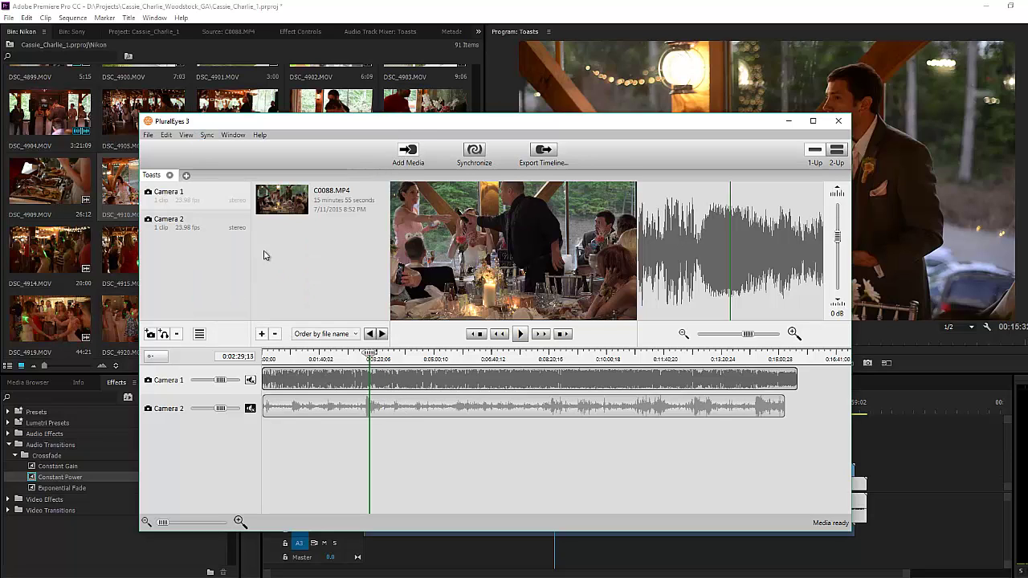
pyautogui.click(207, 135)
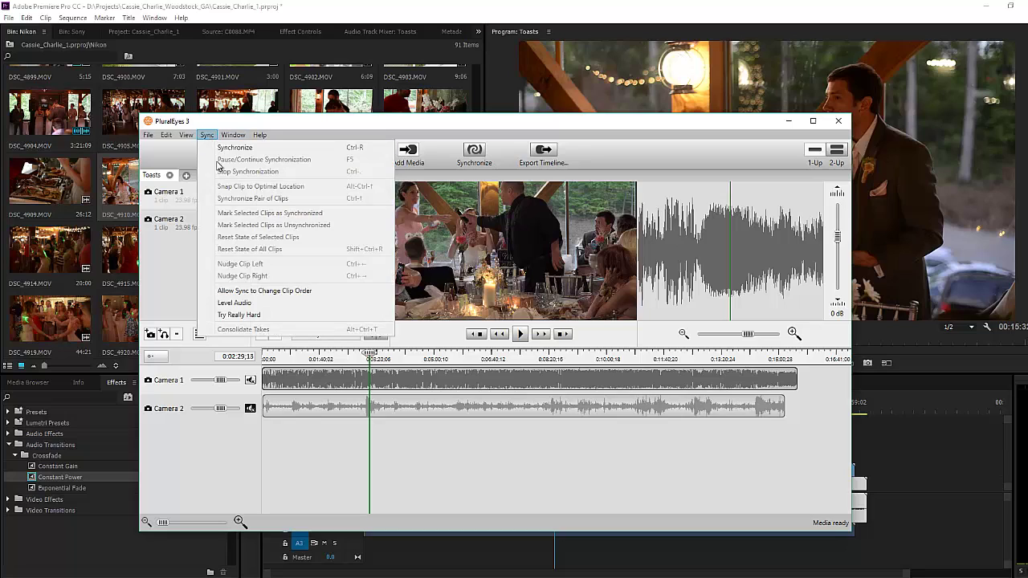
pyautogui.click(240, 320)
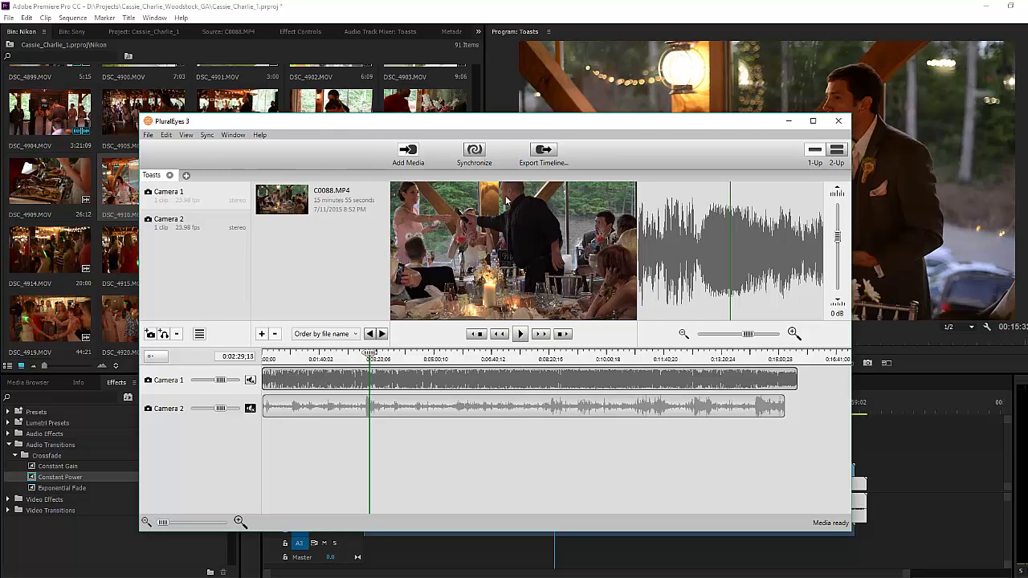
# Synchronize the two camera tracks and export the timeline in Premiere Pro format
pyautogui.click(480, 157)
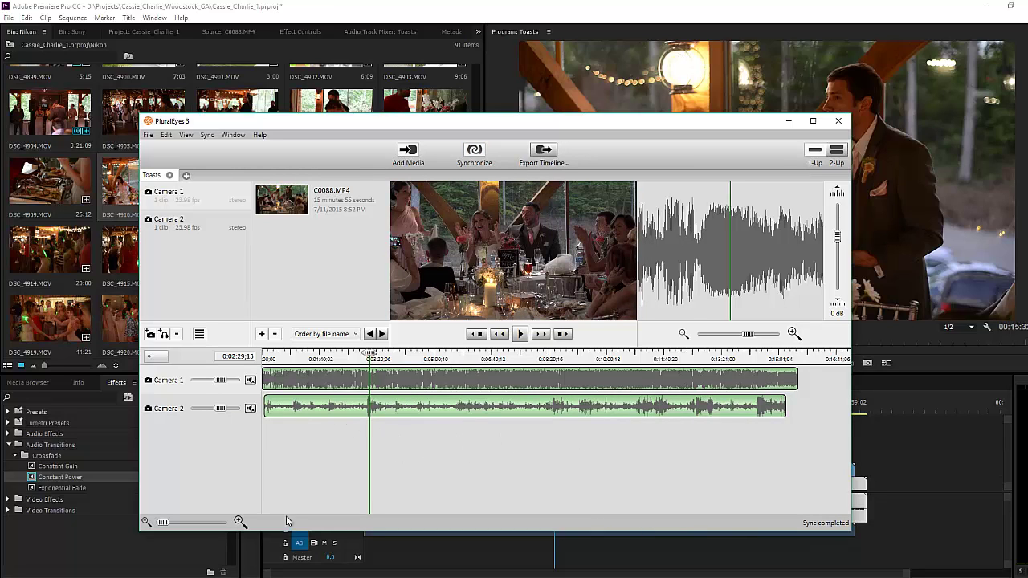
pyautogui.click(543, 155)
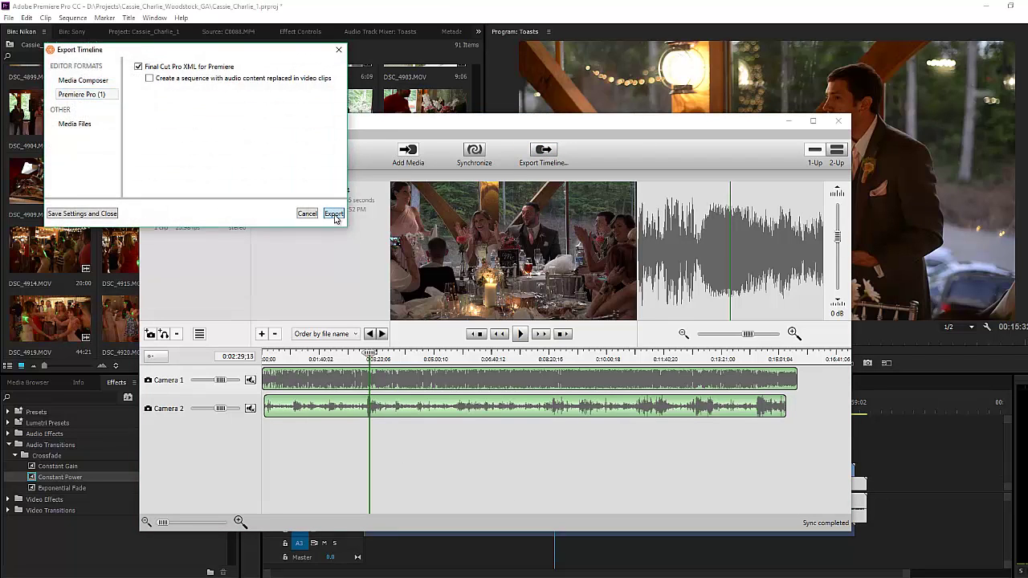
pyautogui.click(334, 212)
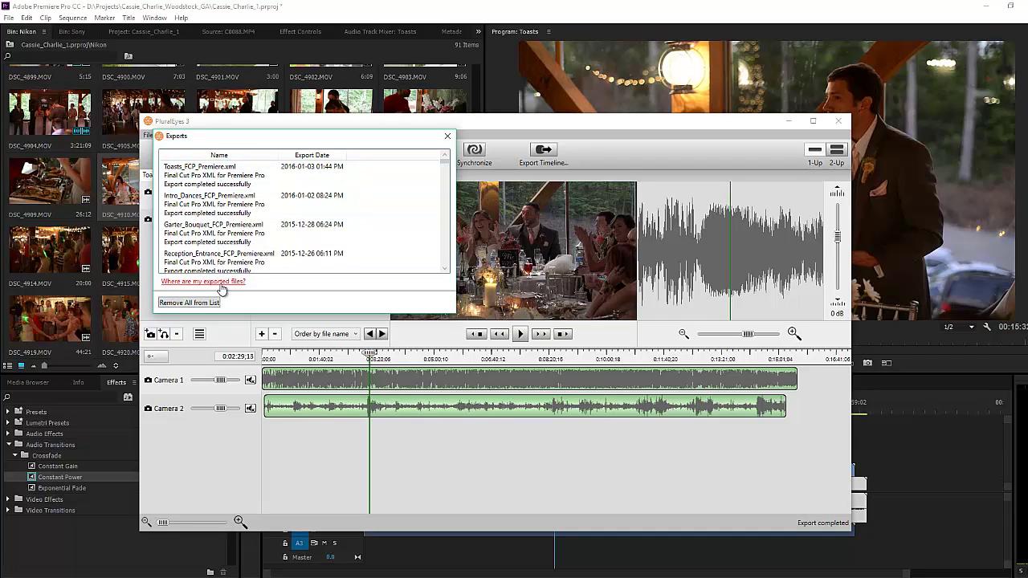
# Close the exports list and quit PluralEyes, saving the Toasts project
pyautogui.click(448, 136)
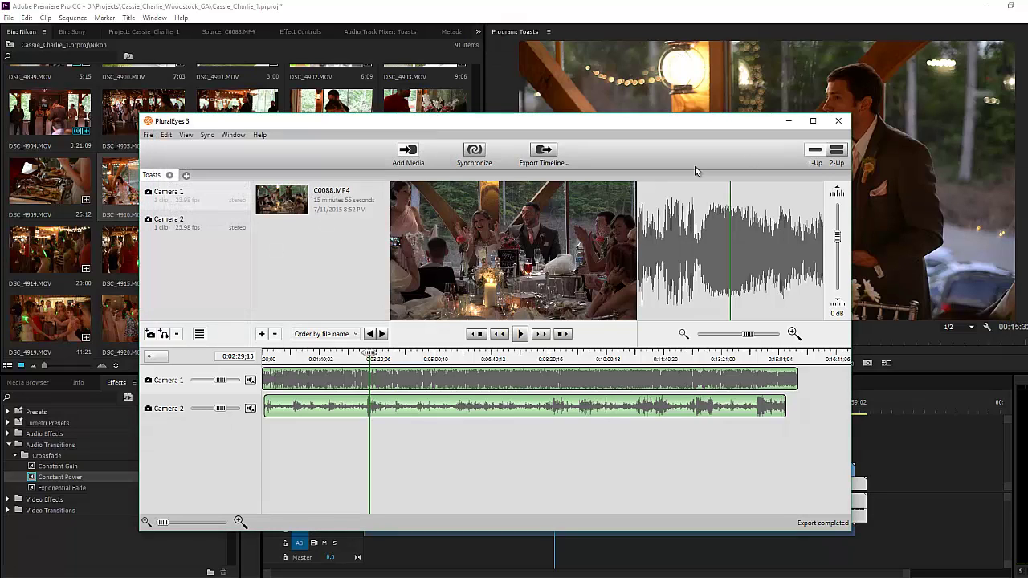
pyautogui.click(839, 122)
pyautogui.click(473, 340)
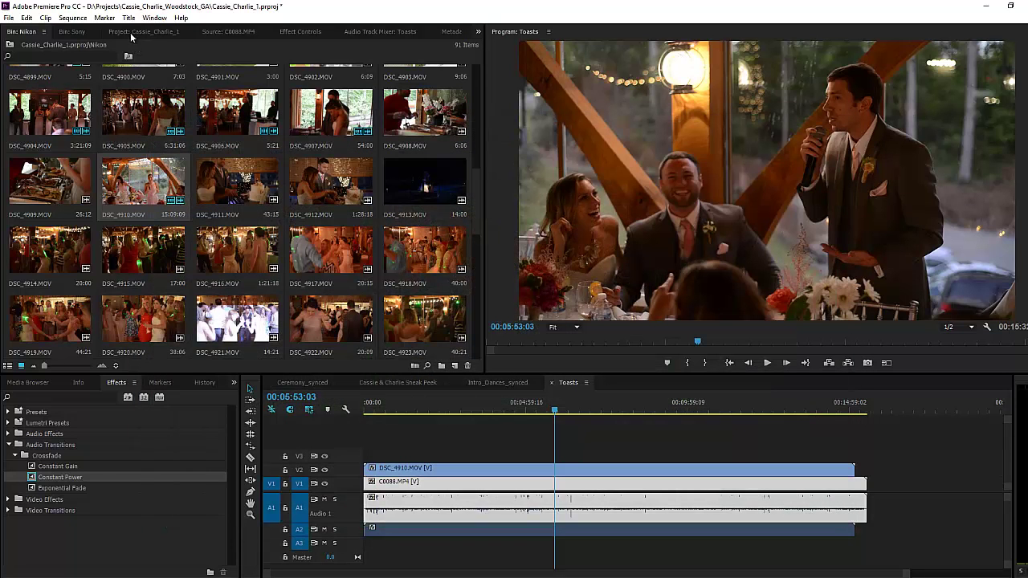
# Import Toasts_FCP_Premiere.xml from the 'Toasts exported 2016-1-3 at 13.44.37' folder into the sequences bin
pyautogui.click(126, 35)
pyautogui.click(63, 201)
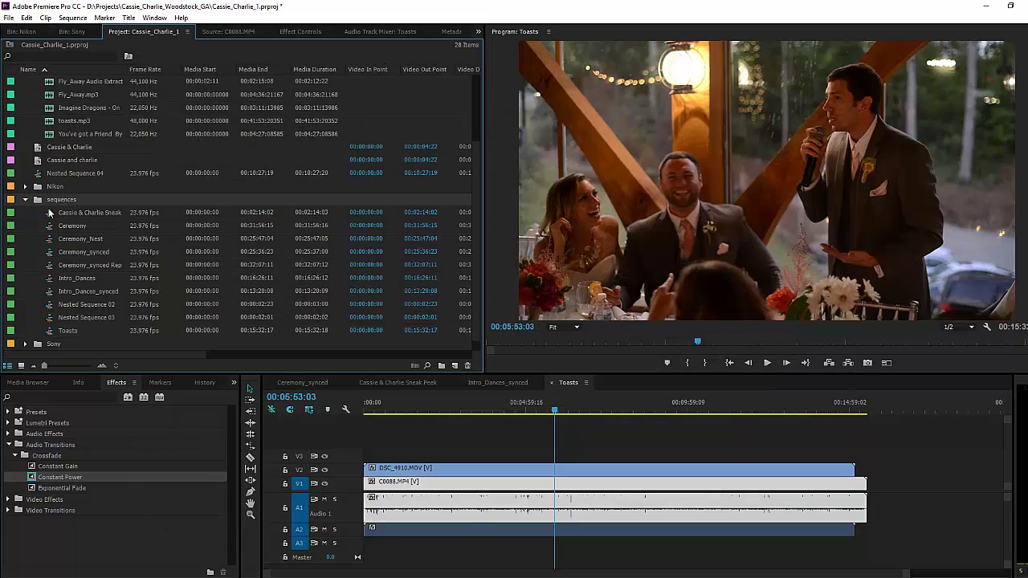
pyautogui.click(10, 18)
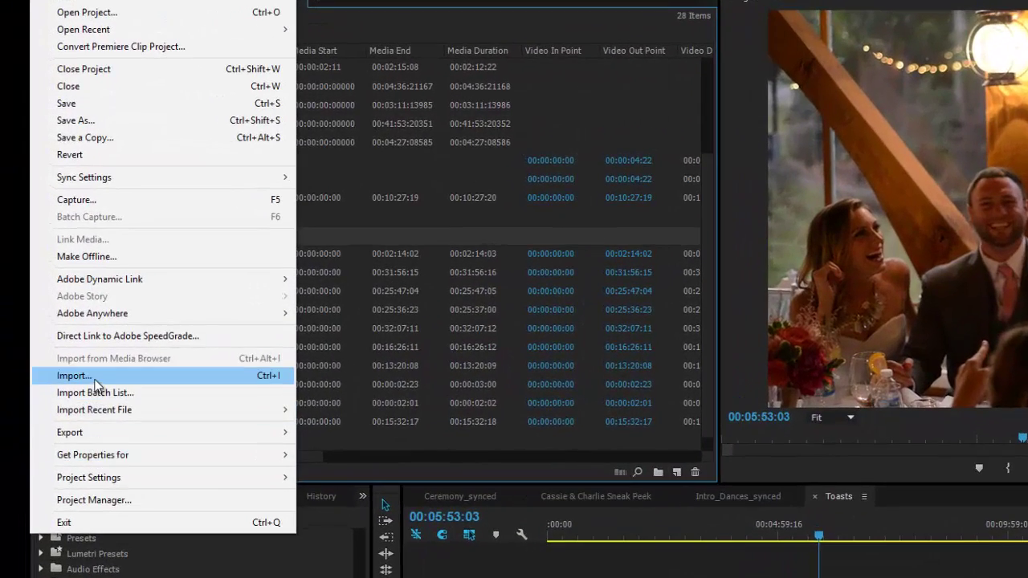
pyautogui.click(94, 379)
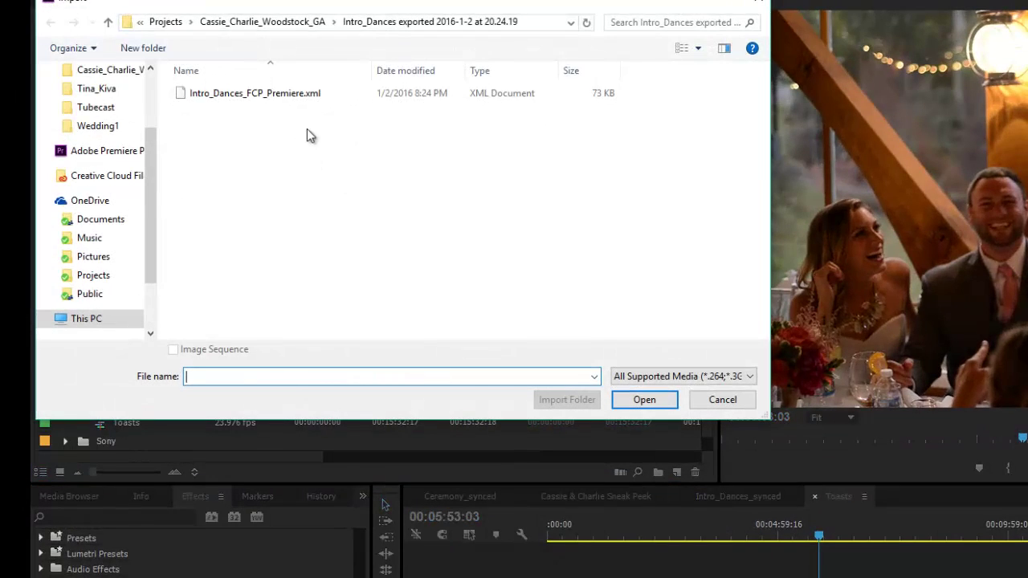
pyautogui.click(305, 25)
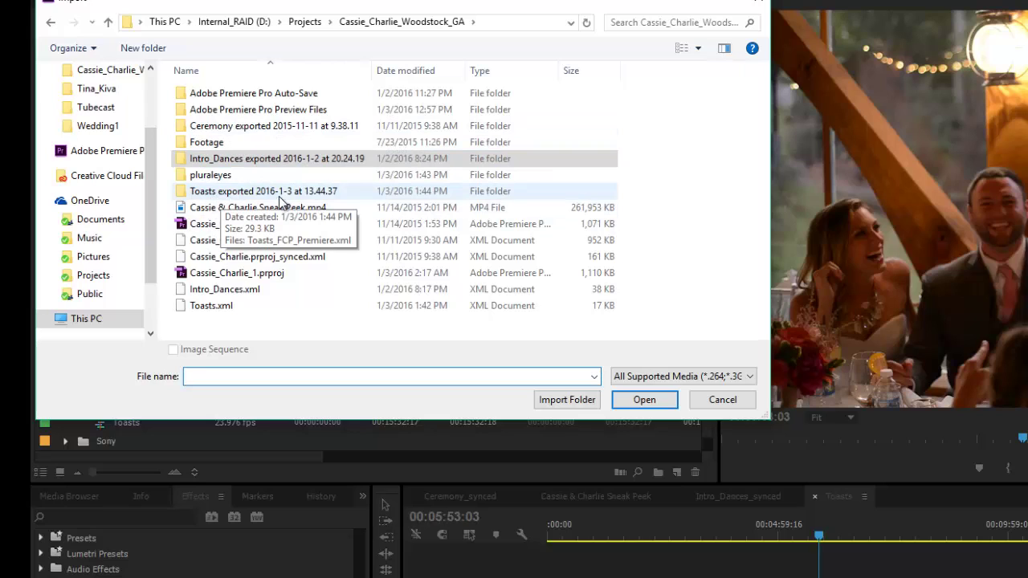
pyautogui.doubleClick(238, 193)
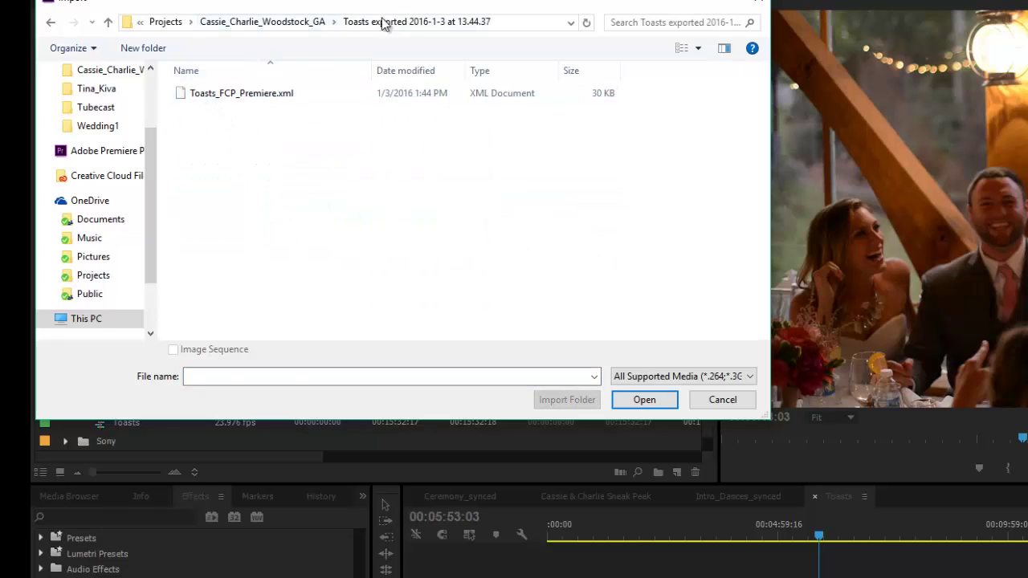
pyautogui.click(230, 99)
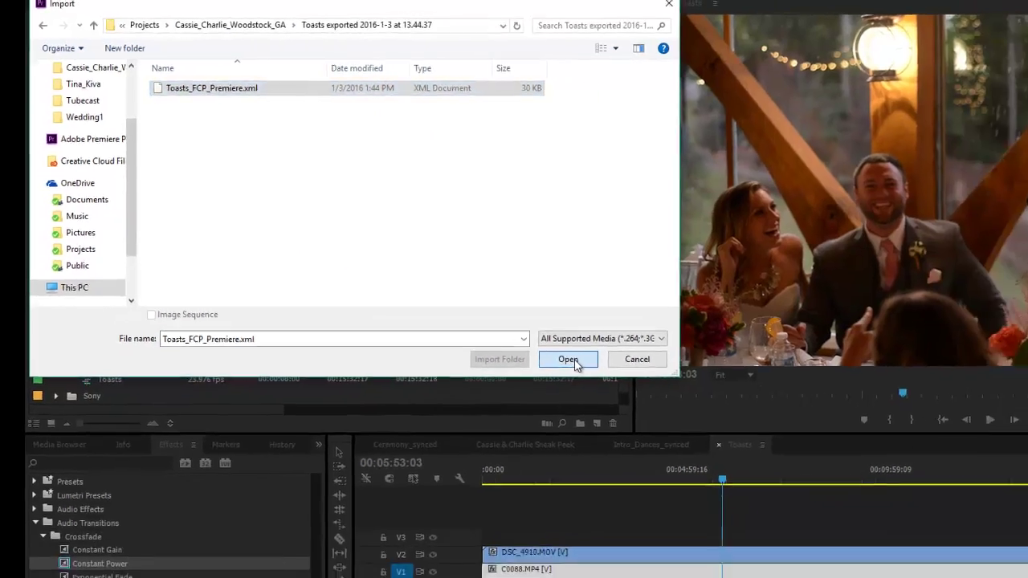
pyautogui.click(619, 398)
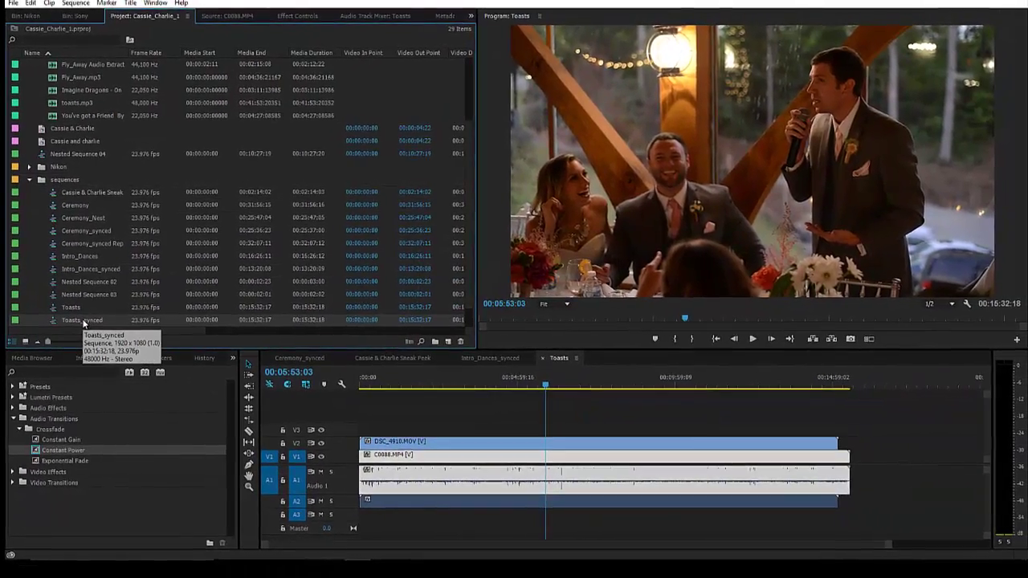
# Open the Toasts_synced sequence at 00:01:18:22 and close the old Toasts sequence
pyautogui.doubleClick(53, 321)
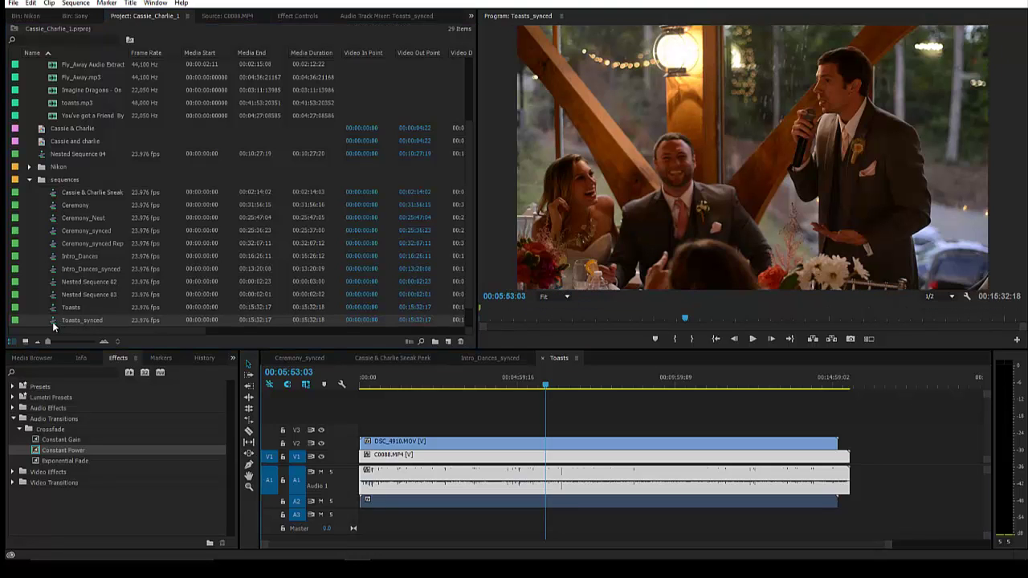
pyautogui.click(401, 386)
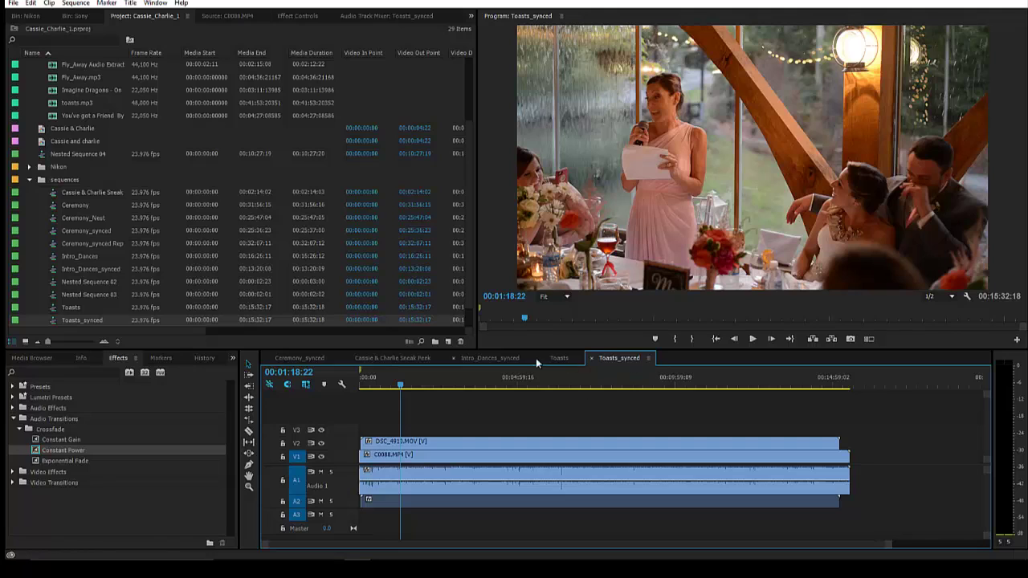
pyautogui.click(543, 359)
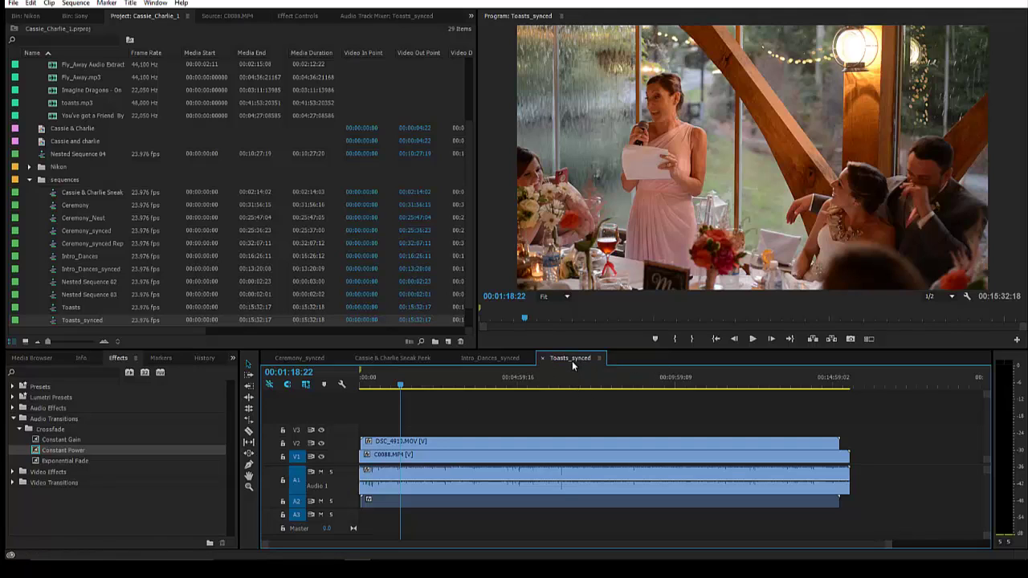
# Scale the C0088.MP4 clip to frame size
pyautogui.click(474, 454)
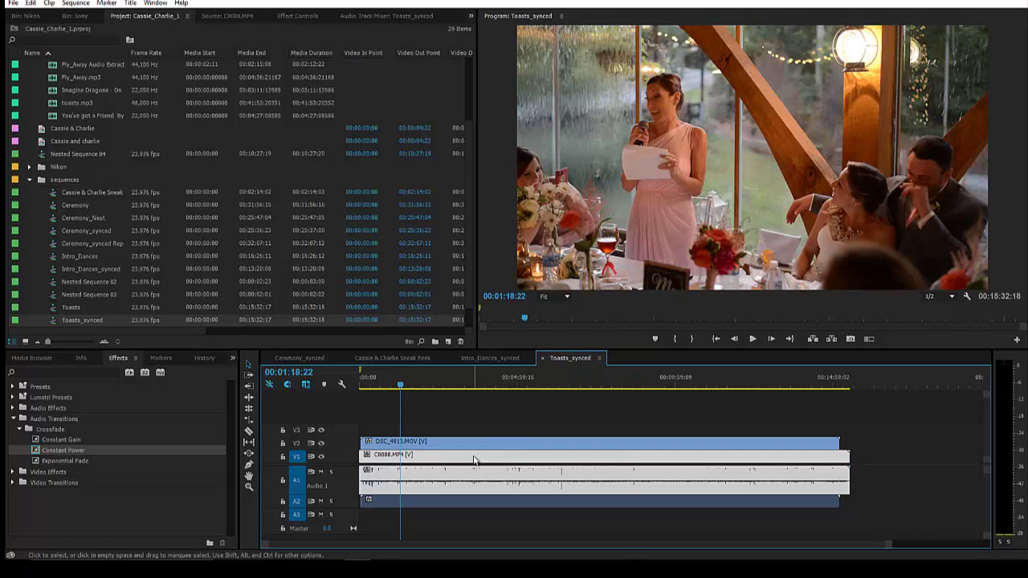
pyautogui.rightClick(474, 458)
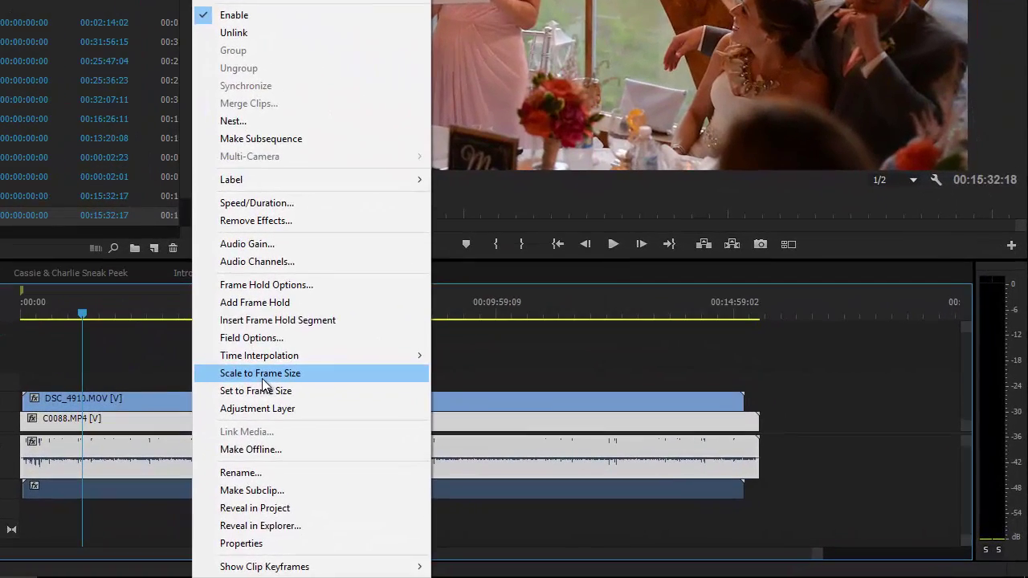
pyautogui.click(263, 379)
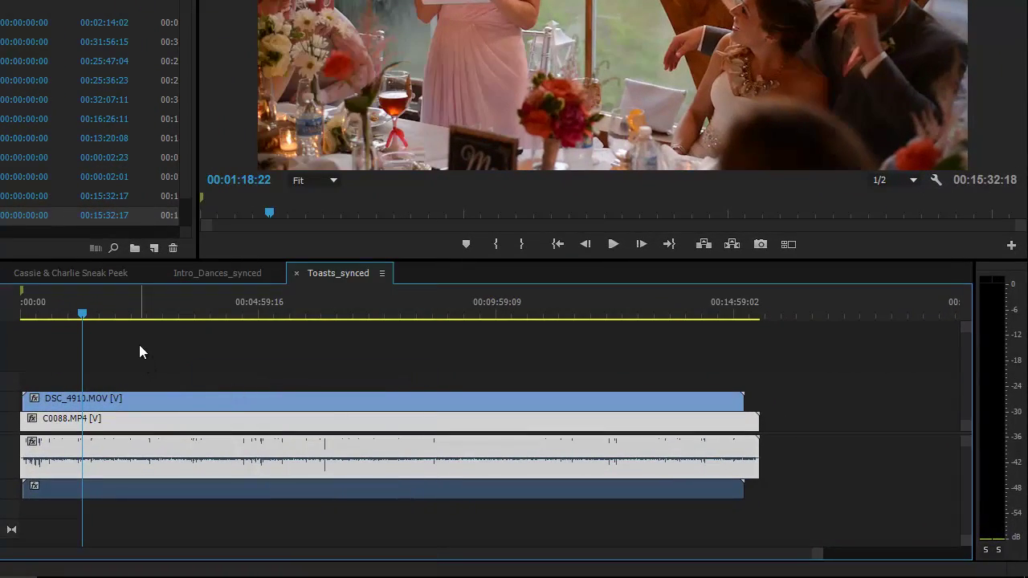